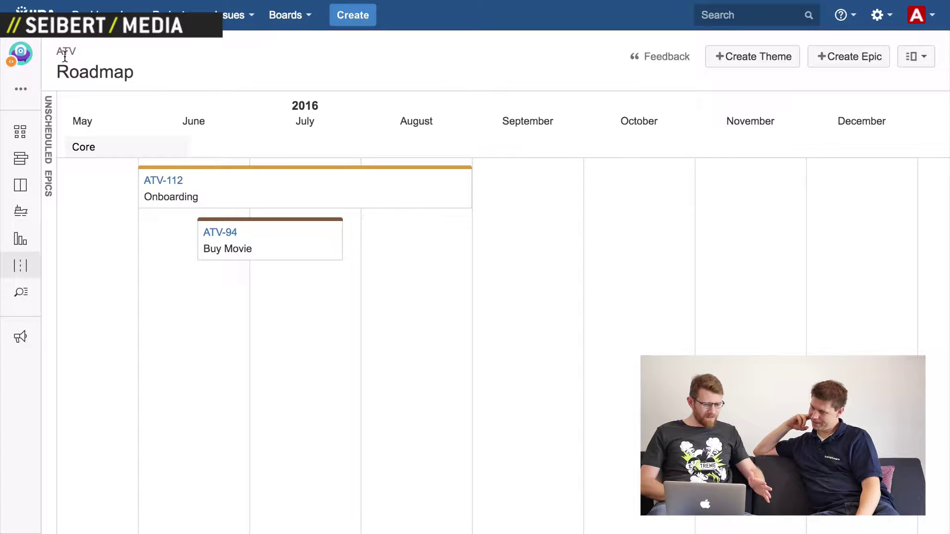
- Extend Onboarding (ATV-112) to end of September; move Buy Movie (ATV-94) to September–early December
{"action": "left_click_drag", "start_coordinate": [472, 192], "coordinate": [583, 184]}
{"action": "left_click_drag", "start_coordinate": [250, 227], "coordinate": [564, 230]}
{"action": "left_click_drag", "start_coordinate": [645, 237], "coordinate": [847, 236]}
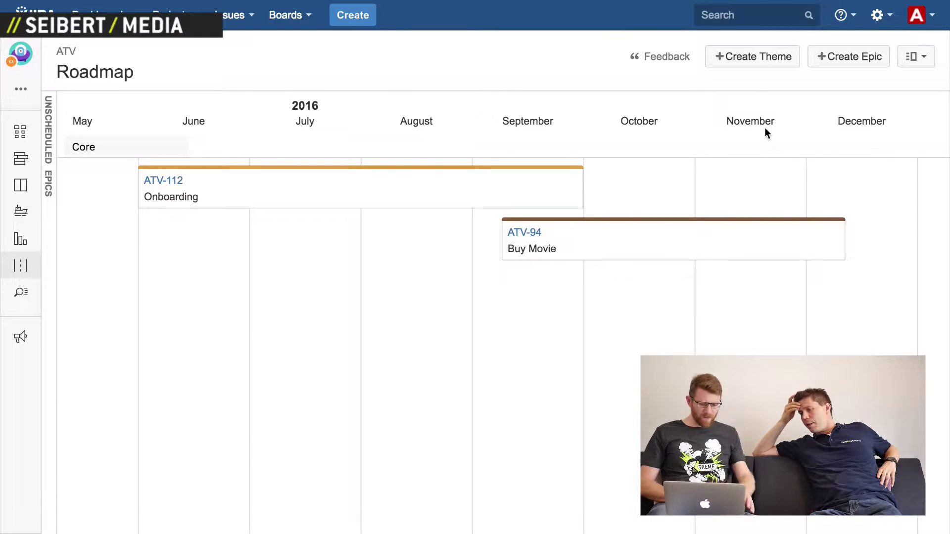
- Create a new roadmap theme named 'Customer Support'
{"action": "left_click", "coordinate": [740, 63]}
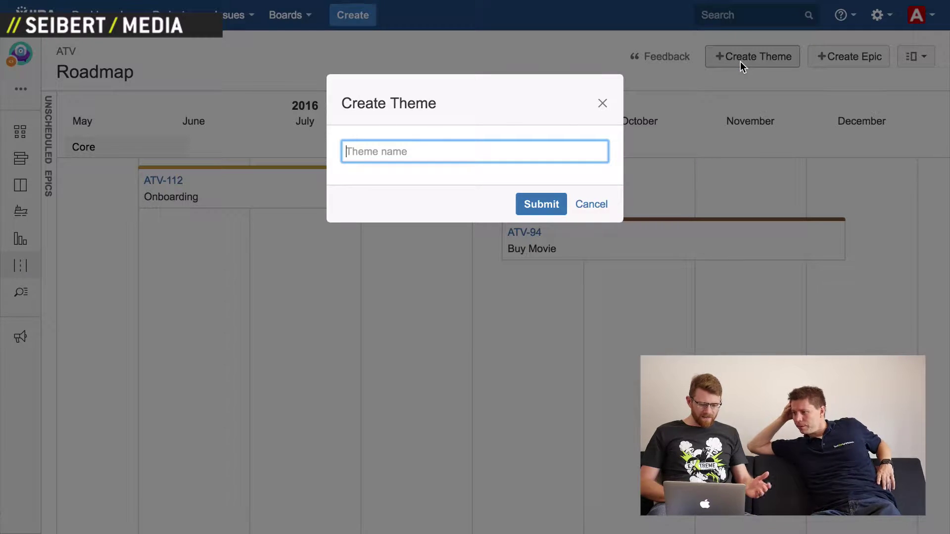
{"action": "type", "text": "Customer Support"}
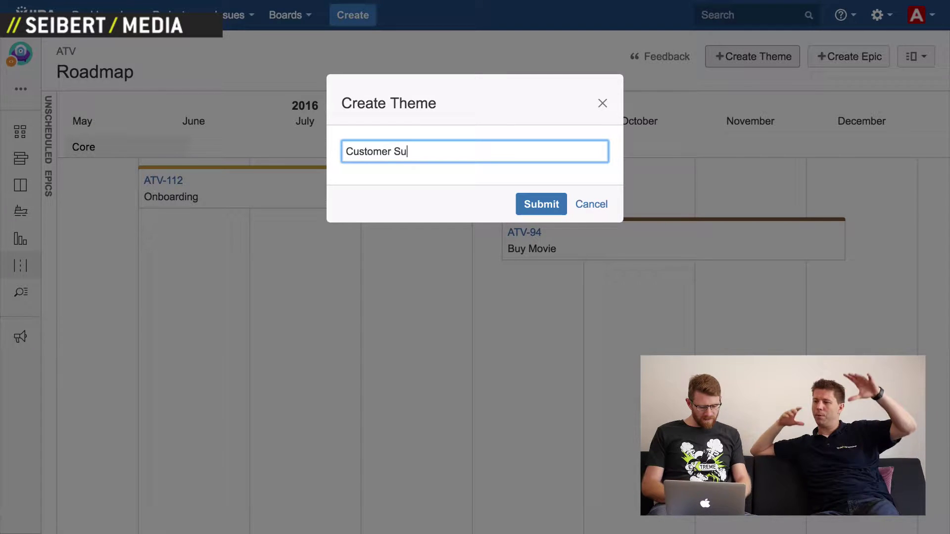
{"action": "key", "text": "Return"}
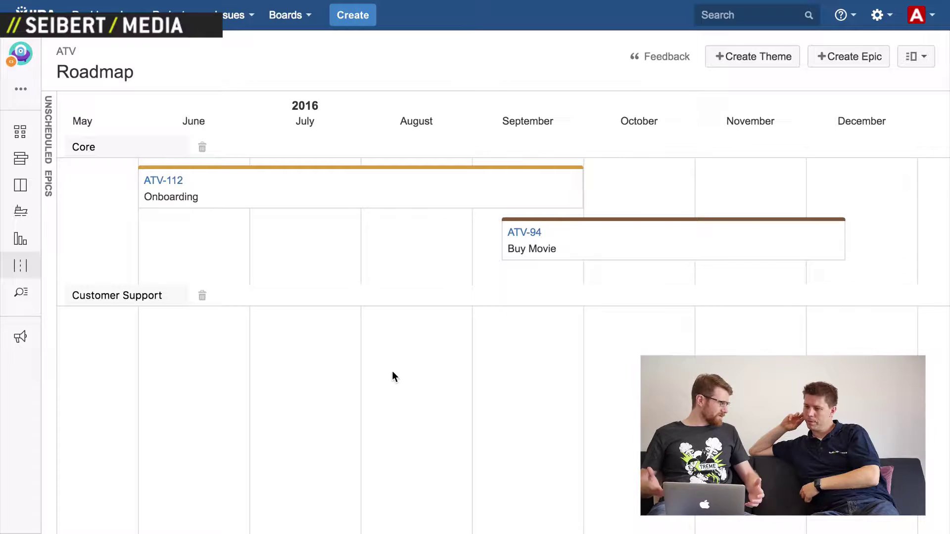
- Place unscheduled epic ATV-121 in the Customer Support row from mid-September, keeping the unscheduled list open
{"action": "left_click", "coordinate": [49, 178]}
{"action": "left_click_drag", "start_coordinate": [129, 336], "coordinate": [710, 340]}
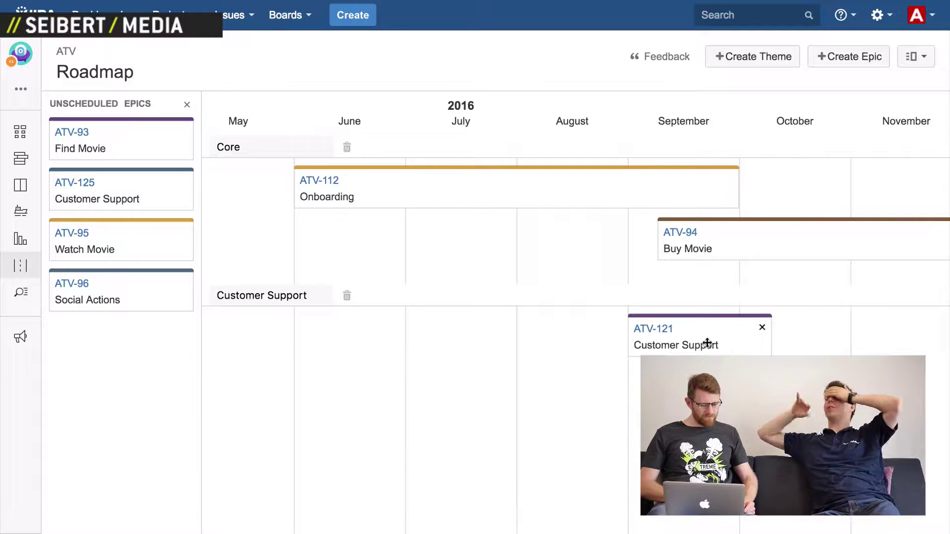
{"action": "left_click", "coordinate": [188, 105]}
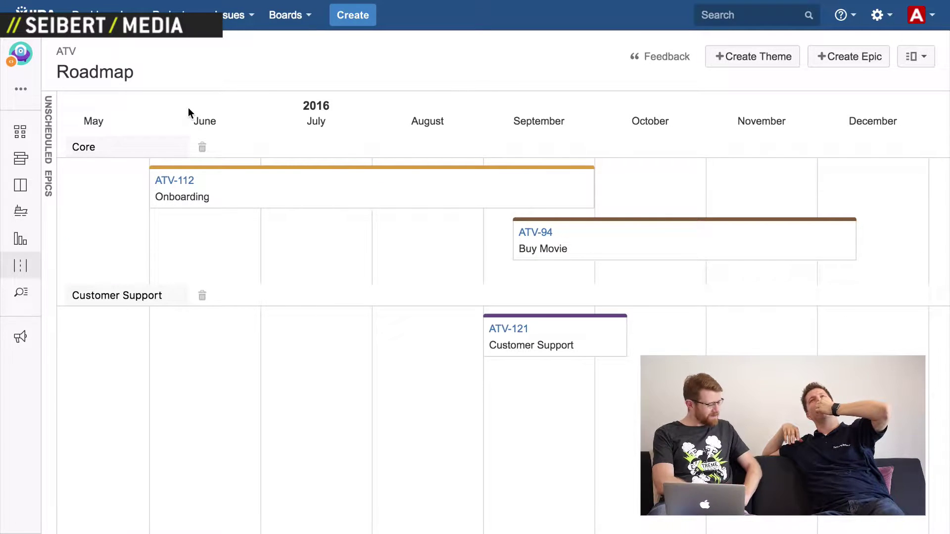
{"action": "left_click", "coordinate": [50, 144]}
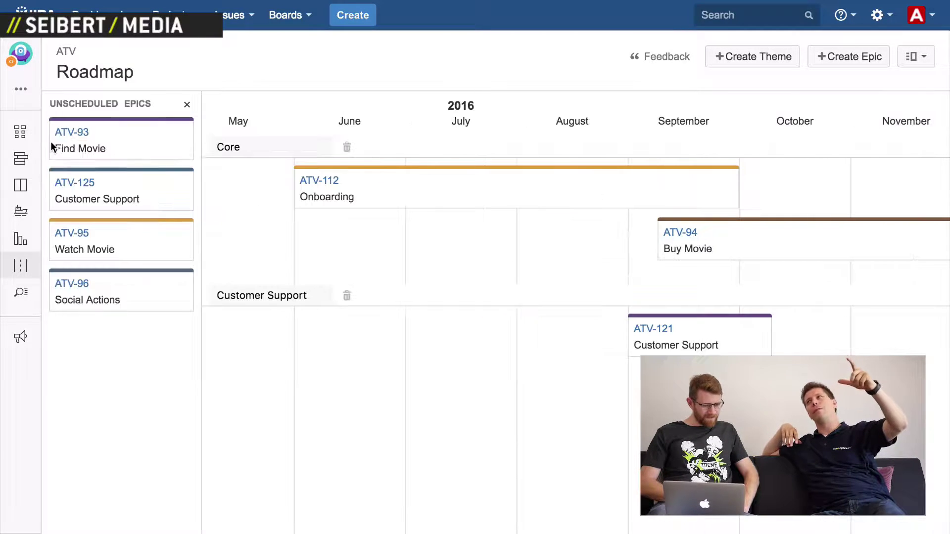
{"action": "scroll", "coordinate": [490, 284], "scroll_direction": "right", "scroll_amount": 6}
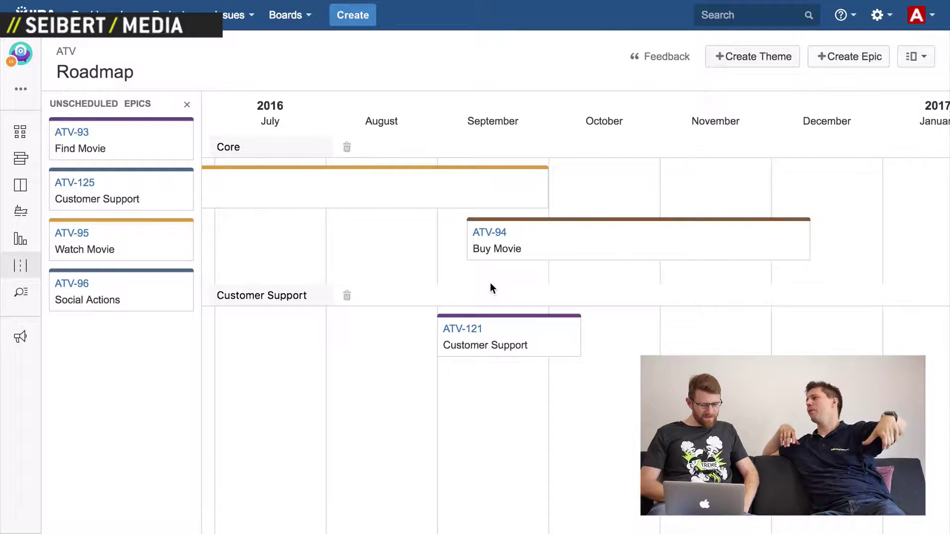
{"action": "scroll", "coordinate": [492, 288], "scroll_direction": "right", "scroll_amount": 2}
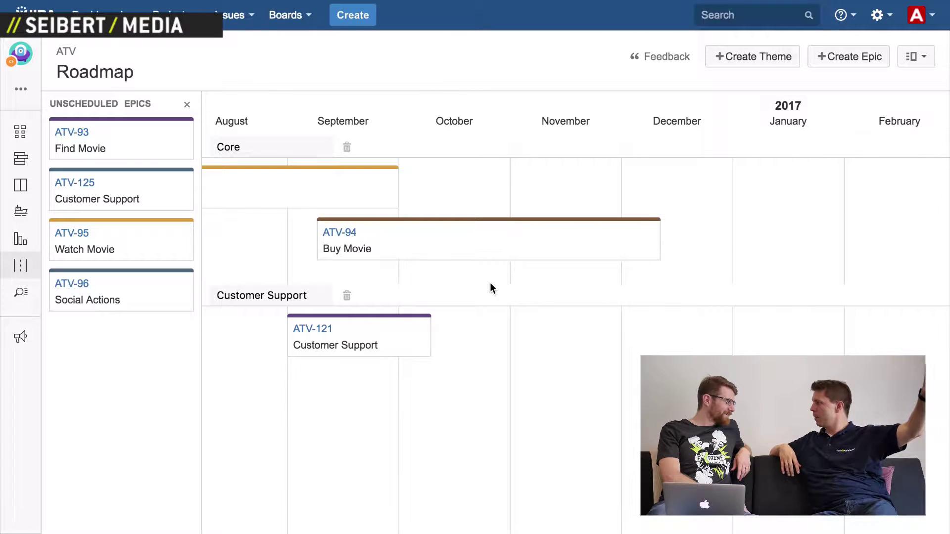
- Schedule Watch Movie (ATV-95) in Core from mid-November and ATV-125 in Customer Support through January
{"action": "left_click_drag", "start_coordinate": [159, 231], "coordinate": [592, 276]}
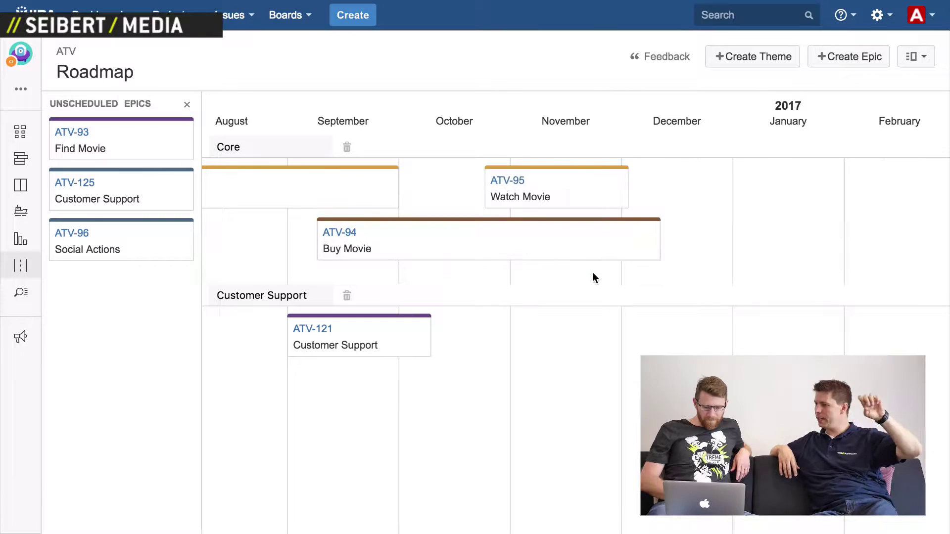
{"action": "left_click_drag", "start_coordinate": [631, 187], "coordinate": [883, 200]}
{"action": "left_click_drag", "start_coordinate": [672, 175], "coordinate": [746, 180]}
{"action": "left_click_drag", "start_coordinate": [127, 181], "coordinate": [582, 337]}
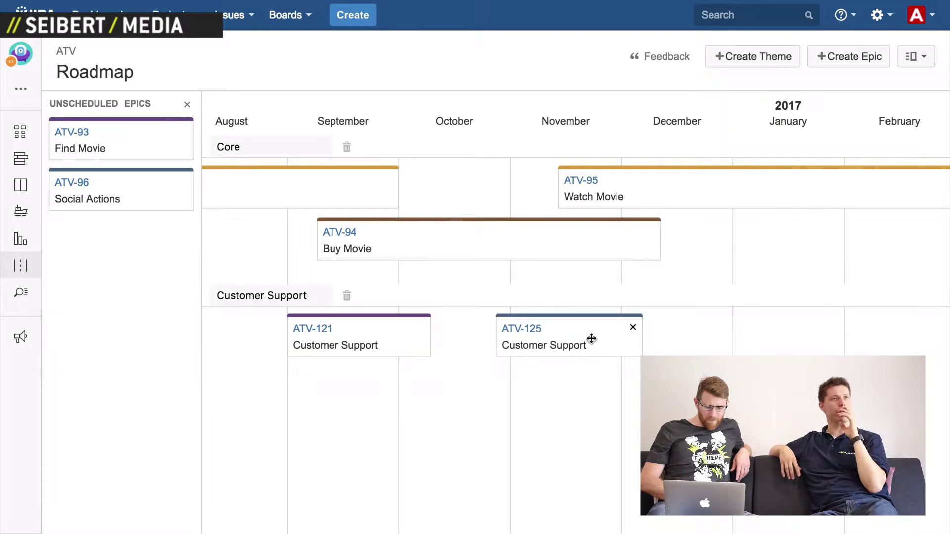
{"action": "left_click_drag", "start_coordinate": [642, 339], "coordinate": [854, 343]}
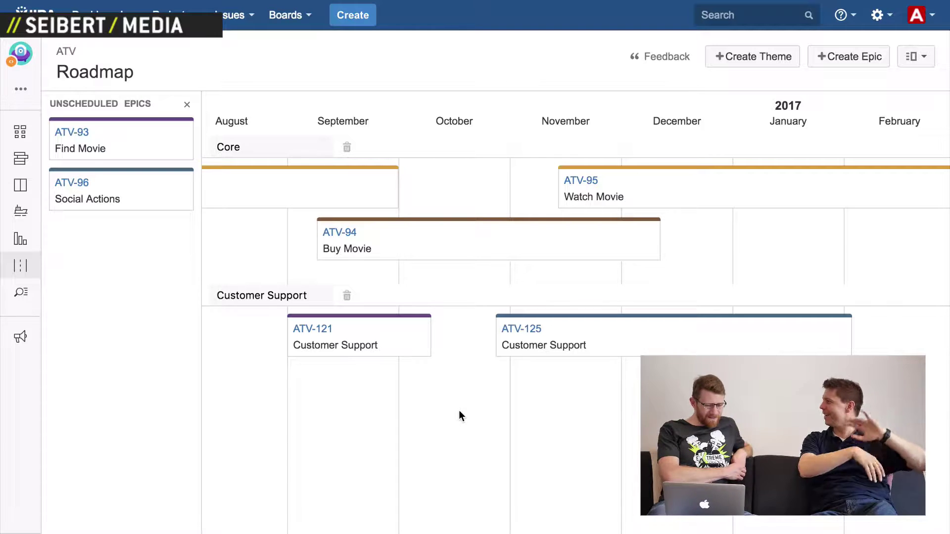
{"action": "scroll", "coordinate": [459, 413], "scroll_direction": "right", "scroll_amount": 5}
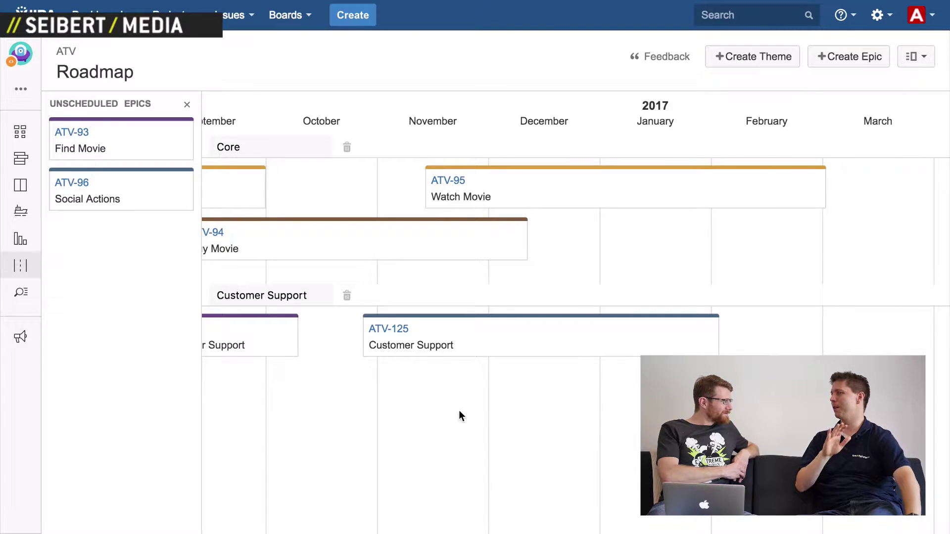
- Switch the timescale to Quarters and trim Onboarding (ATV-112) to end with Q3
{"action": "scroll", "coordinate": [459, 411], "scroll_direction": "left", "scroll_amount": 5}
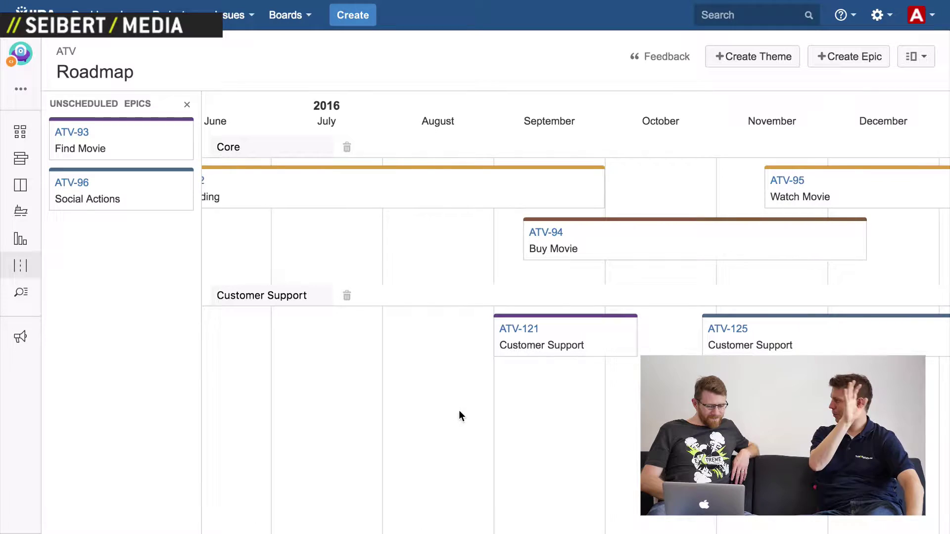
{"action": "right_click", "coordinate": [908, 65]}
{"action": "left_click", "coordinate": [914, 64]}
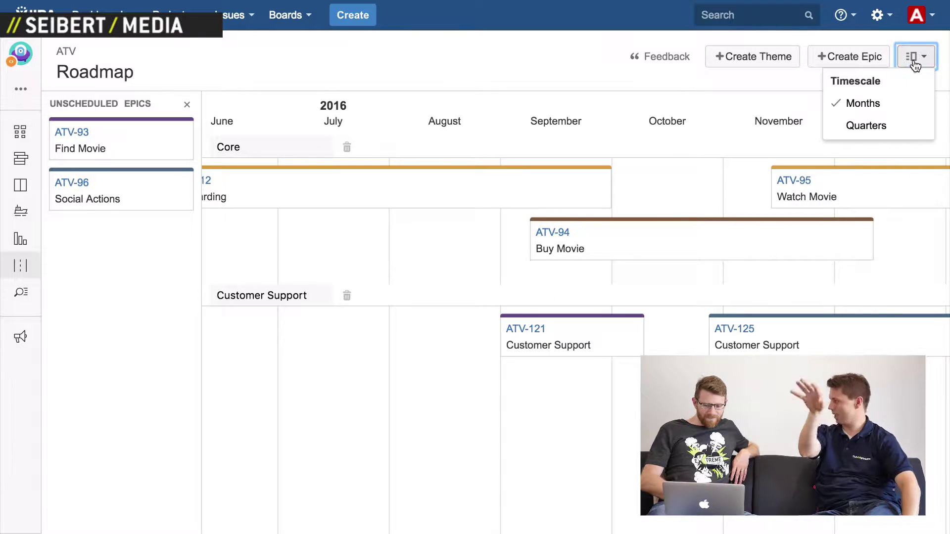
{"action": "left_click", "coordinate": [865, 125]}
{"action": "left_click", "coordinate": [652, 203]}
{"action": "left_click", "coordinate": [596, 197]}
{"action": "left_click", "coordinate": [630, 189]}
{"action": "left_click", "coordinate": [611, 192]}
{"action": "scroll", "coordinate": [648, 194], "scroll_direction": "right", "scroll_amount": 4}
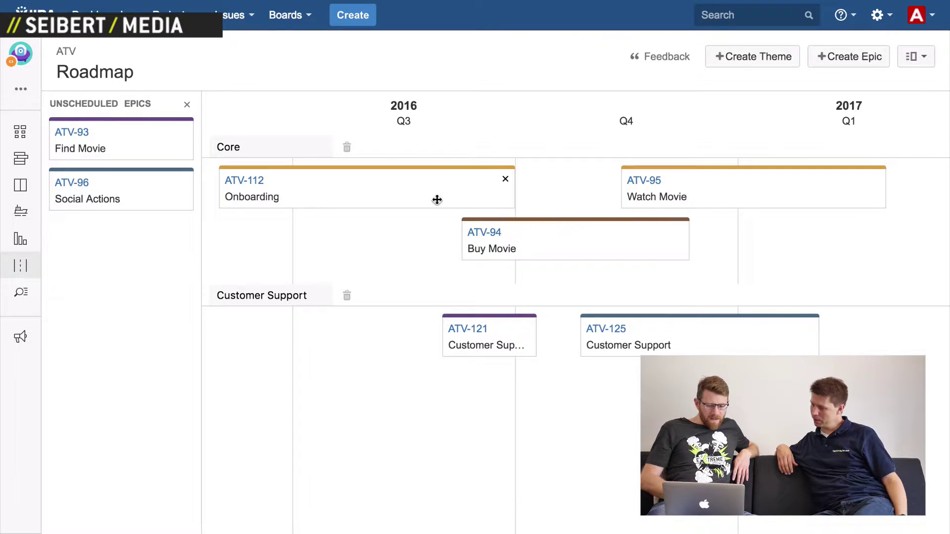
{"action": "mouse_move", "coordinate": [515, 186]}
{"action": "left_mouse_down"}
{"action": "mouse_move", "coordinate": [371, 184]}
{"action": "mouse_move", "coordinate": [458, 164]}
{"action": "mouse_move", "coordinate": [513, 173]}
{"action": "mouse_move", "coordinate": [292, 178]}
{"action": "mouse_move", "coordinate": [515, 176]}
{"action": "left_mouse_up"}
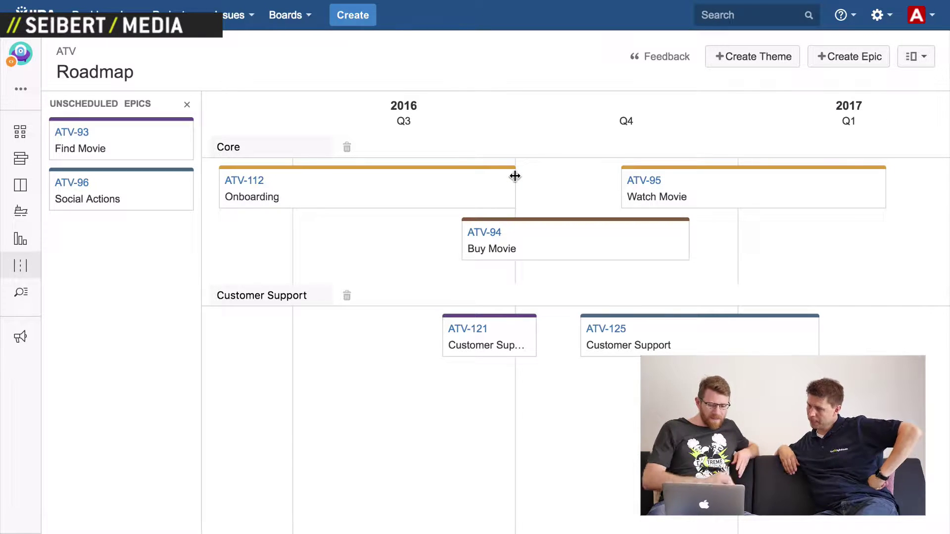
- Hide unscheduled epics, set the timescale to Months, and move ATV-125 into the Core row
{"action": "left_click", "coordinate": [187, 104]}
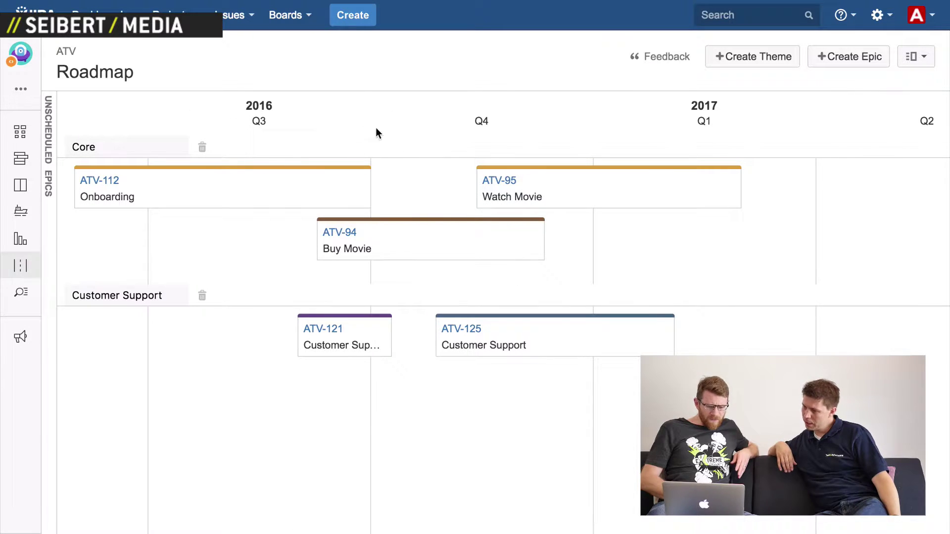
{"action": "left_click", "coordinate": [915, 57]}
{"action": "left_click", "coordinate": [894, 104]}
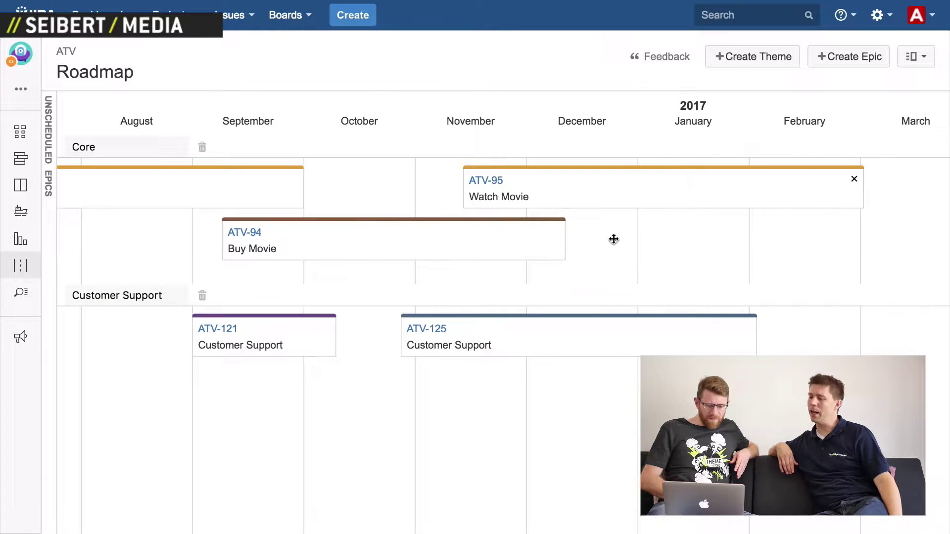
{"action": "scroll", "coordinate": [615, 242], "scroll_direction": "left", "scroll_amount": 5}
{"action": "scroll", "coordinate": [614, 241], "scroll_direction": "left", "scroll_amount": 2}
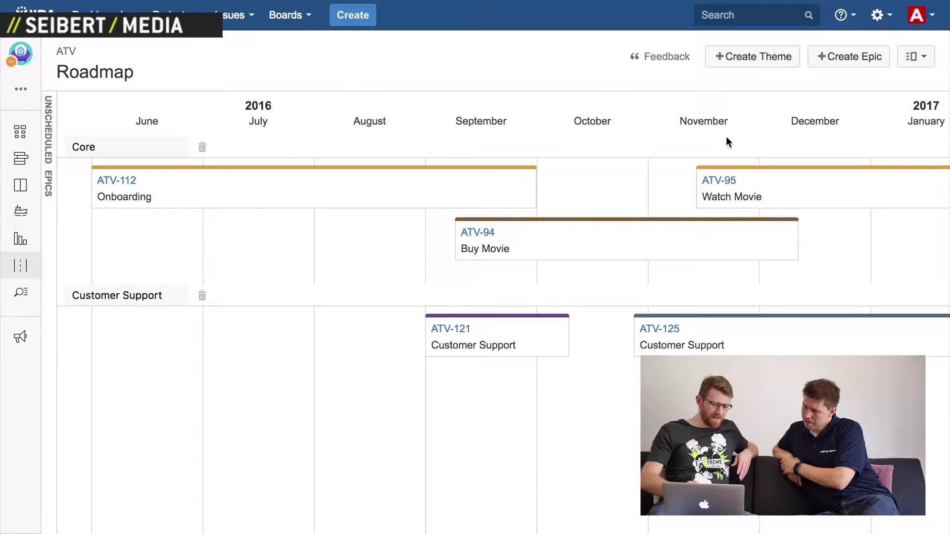
{"action": "left_click_drag", "start_coordinate": [709, 312], "coordinate": [708, 267]}
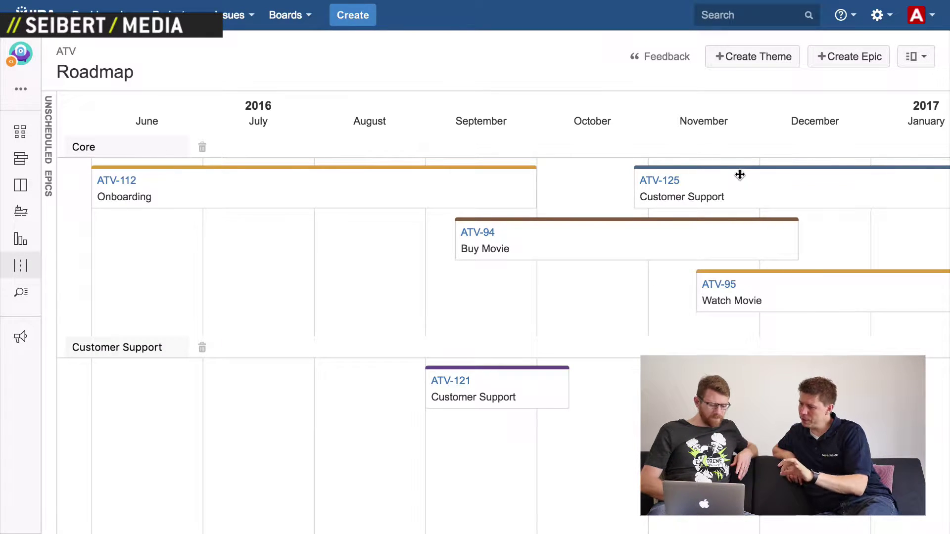